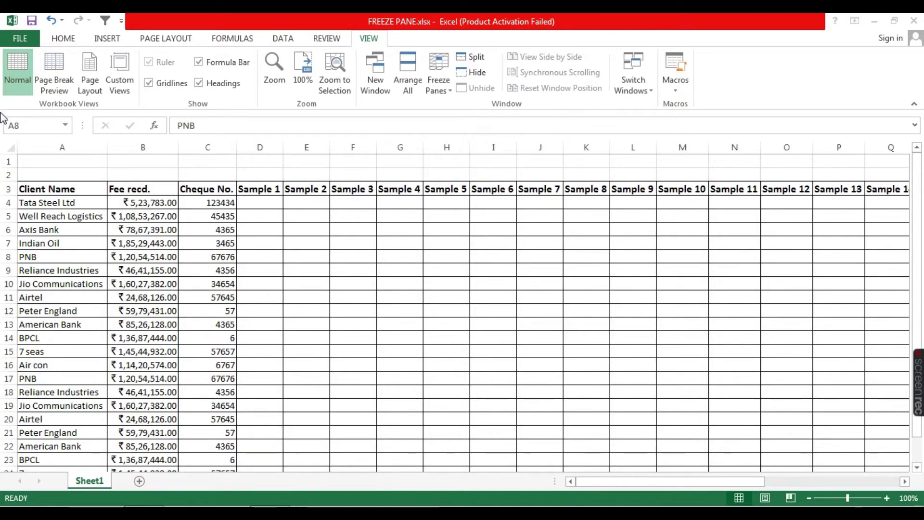
# Step: Navigate across the header row to Sample 26 and down the Client Name column
pyautogui.click(38, 200)
pyautogui.click(46, 188)
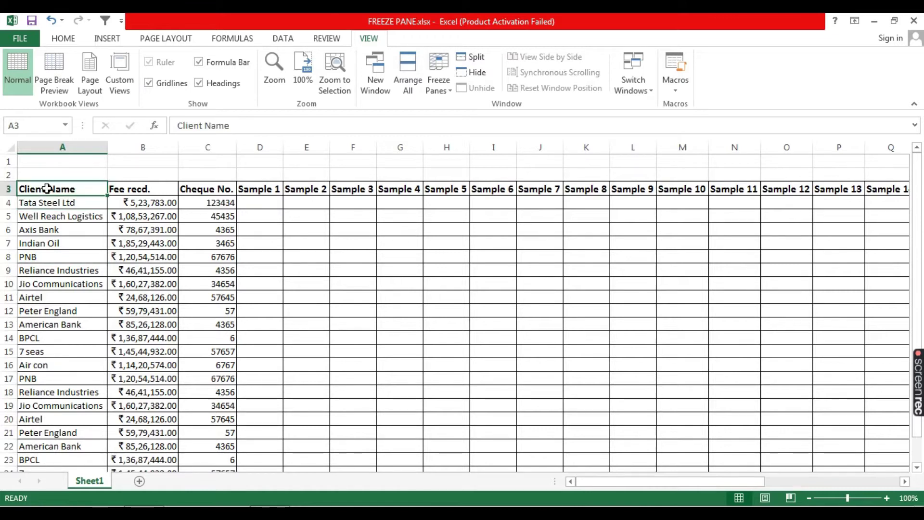
pyautogui.hotkey('ctrl', 'Right')
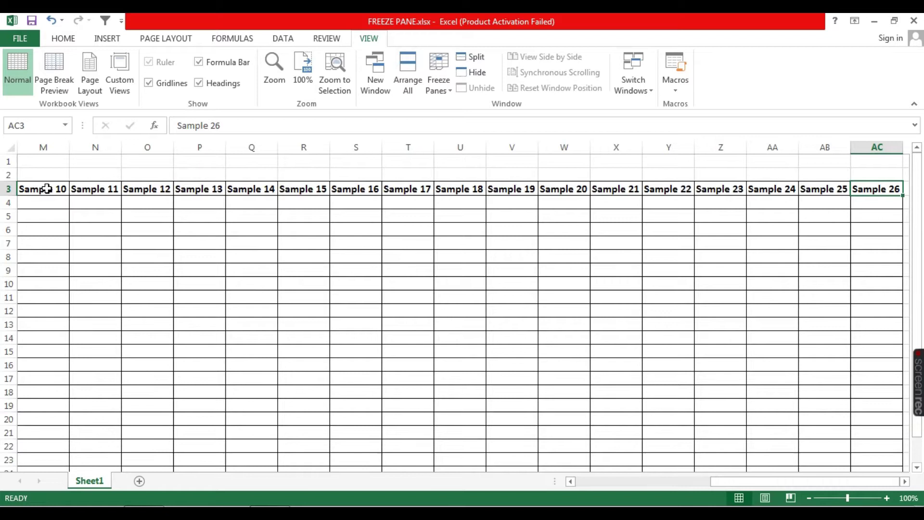
pyautogui.press('Left')
pyautogui.press('Left')
pyautogui.press('Left')
pyautogui.press('Left')
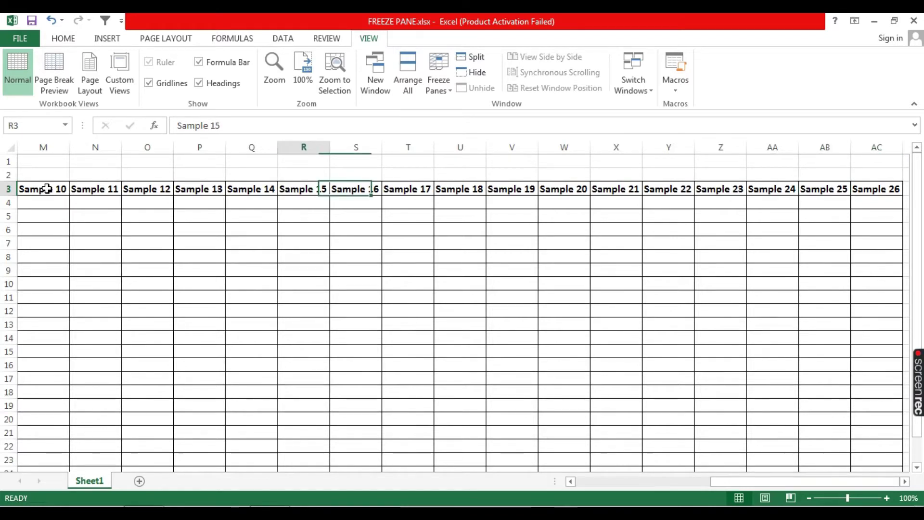
pyautogui.press('Left')
pyautogui.press('Left')
pyautogui.press('Left')
pyautogui.press('Down')
pyautogui.press('Down')
pyautogui.press('Down')
pyautogui.press('Down')
pyautogui.press('Down')
pyautogui.press('Down')
pyautogui.press('Down')
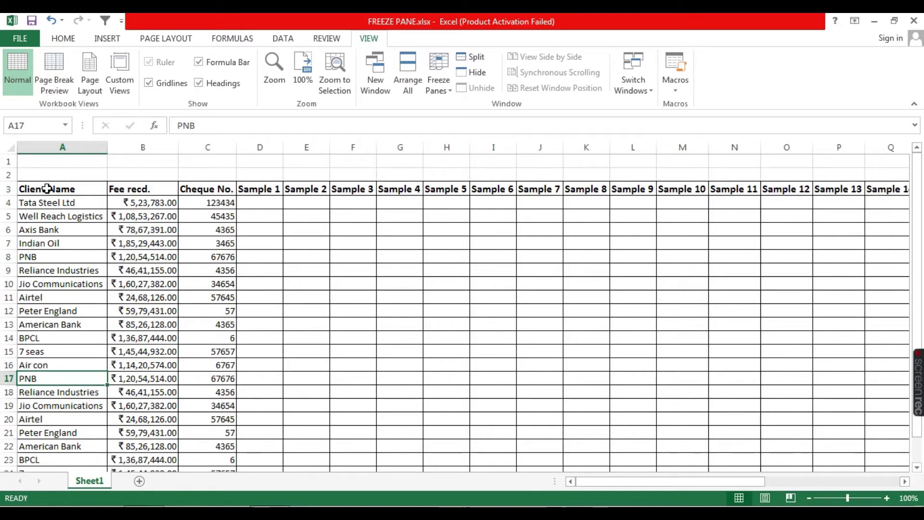
pyautogui.press('Down')
pyautogui.press('Down')
pyautogui.press('Down')
pyautogui.press('Down')
pyautogui.press('Down')
# Step: Scroll through the client list and select the Airtel cell
pyautogui.scroll(3, 38, 260)
pyautogui.click(74, 296)
pyautogui.scroll(-1, 74, 296)
pyautogui.scroll(-2, 75, 296)
pyautogui.scroll(-3, 75, 295)
pyautogui.scroll(4, 76, 296)
pyautogui.scroll(1, 75, 296)
pyautogui.scroll(1, 75, 296)
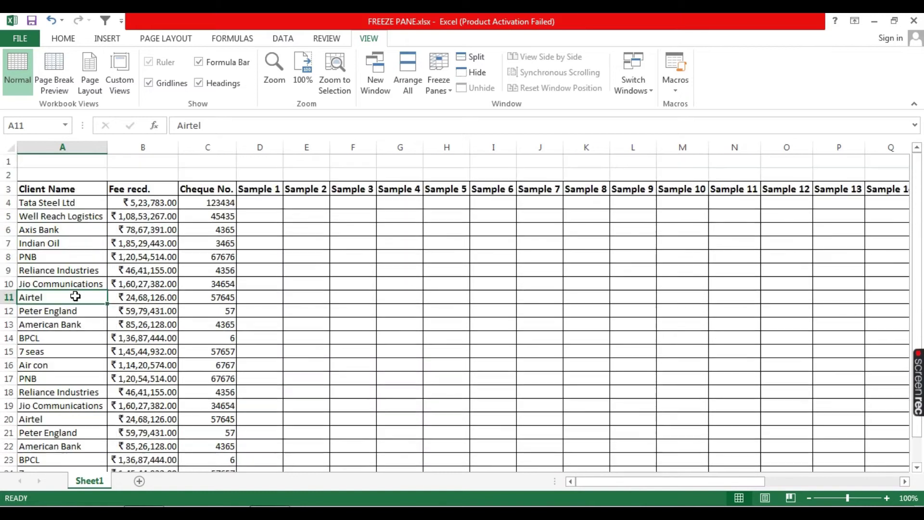
# Step: Check the Client Name, Fee recd. and Cheque No. headers while scrolling to Reliance Industries
pyautogui.click(31, 189)
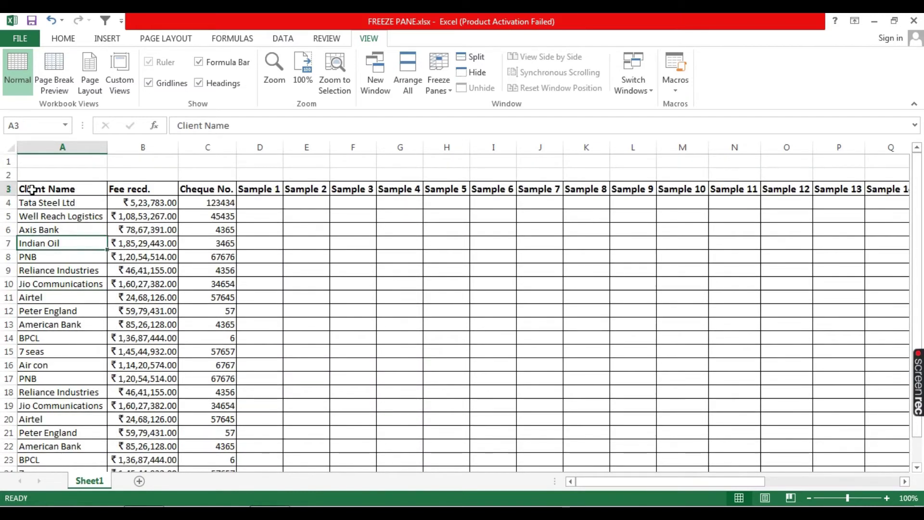
pyautogui.click(154, 187)
pyautogui.click(216, 192)
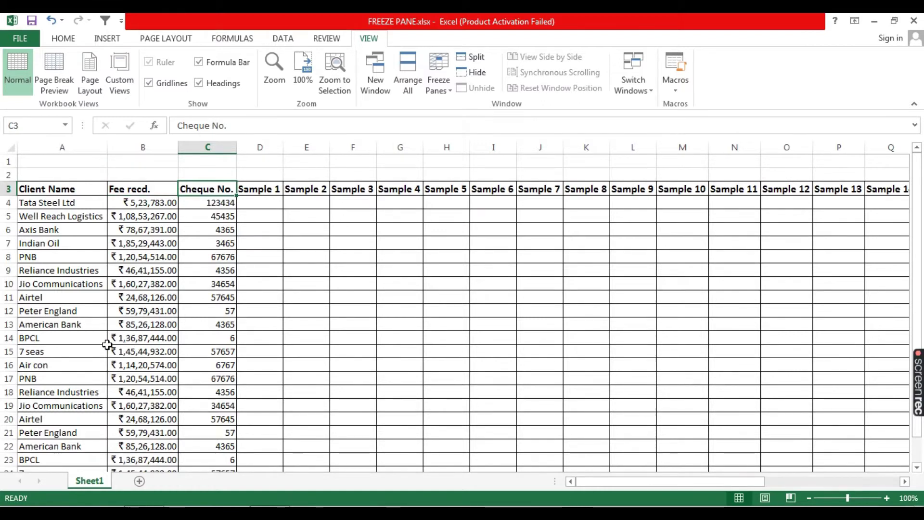
pyautogui.scroll(-3, 107, 345)
pyautogui.scroll(-1, 107, 344)
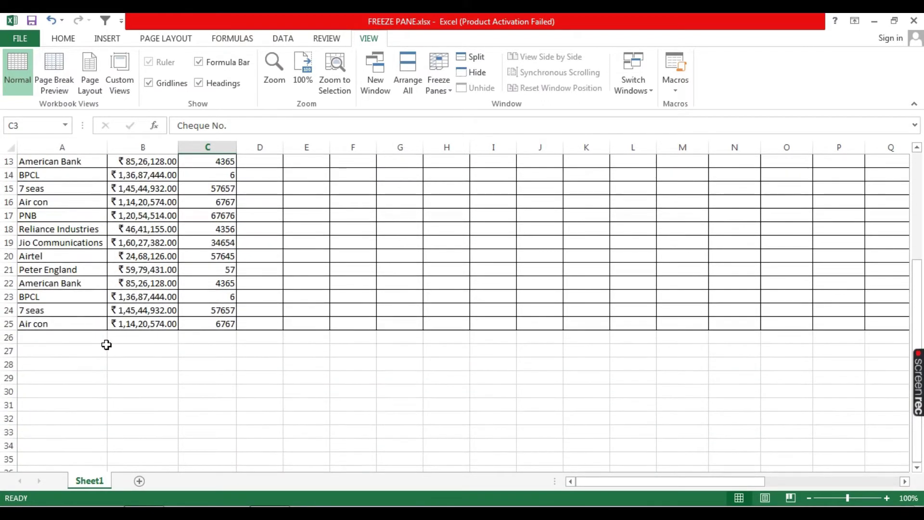
pyautogui.scroll(3, 106, 345)
pyautogui.scroll(2, 106, 345)
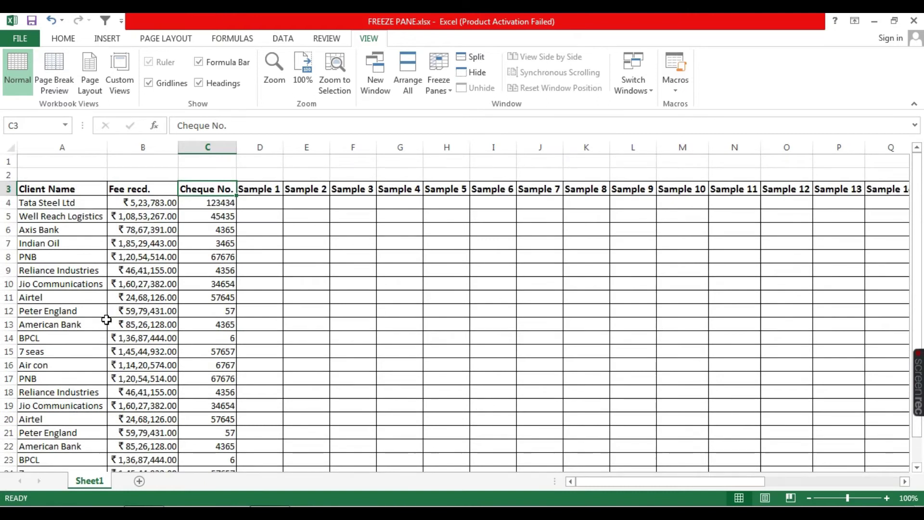
pyautogui.click(92, 264)
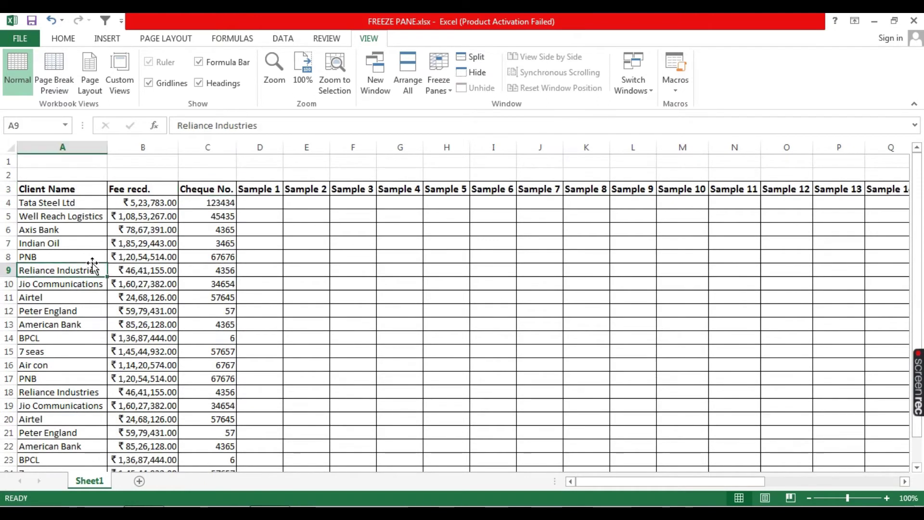
# Step: Select row 4, the first client row, as the freeze point
pyautogui.click(9, 191)
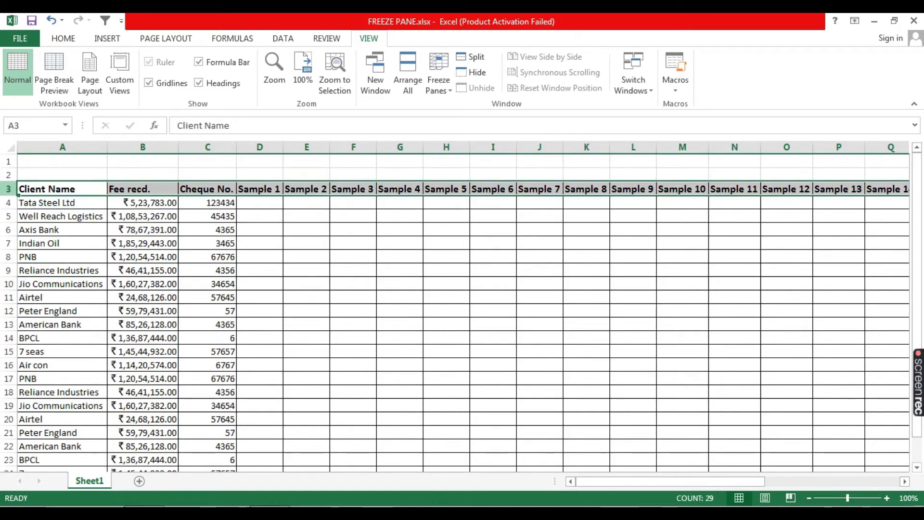
pyautogui.click(35, 227)
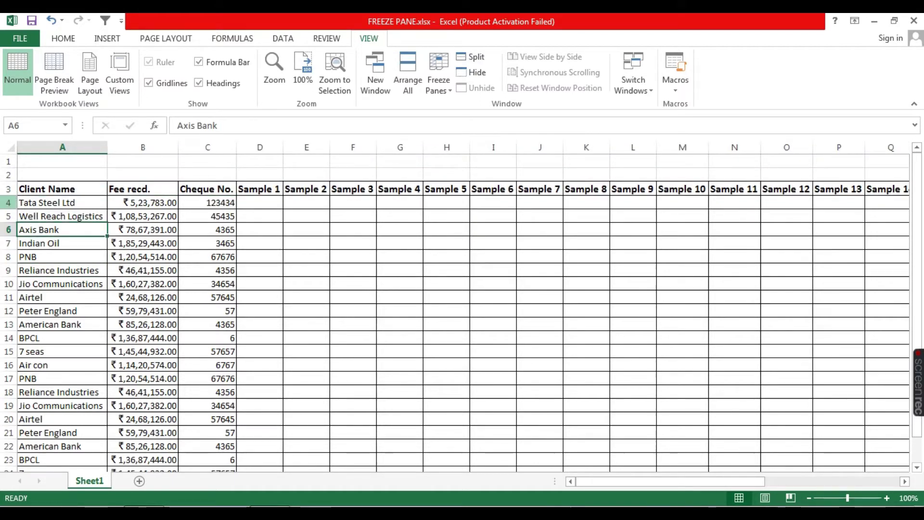
pyautogui.click(9, 202)
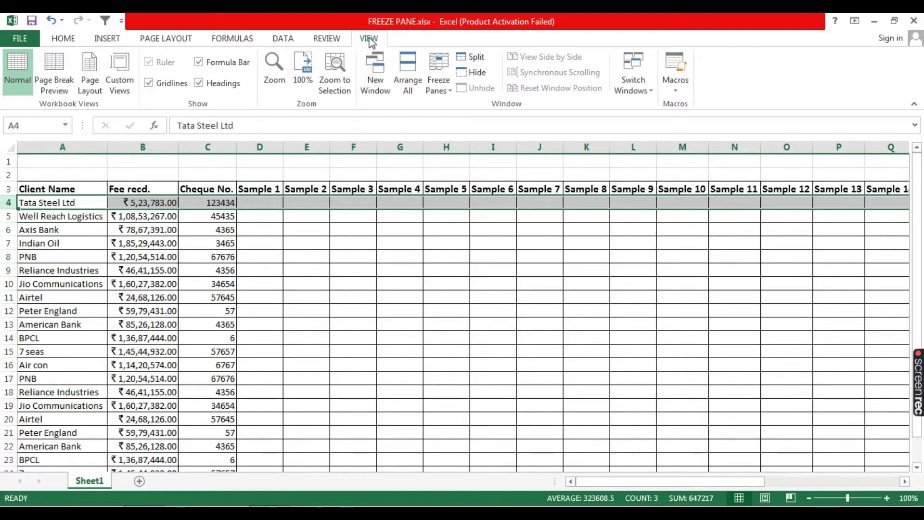
# Step: Freeze panes above row 4 and scroll to confirm headers stay visible
pyautogui.click(440, 92)
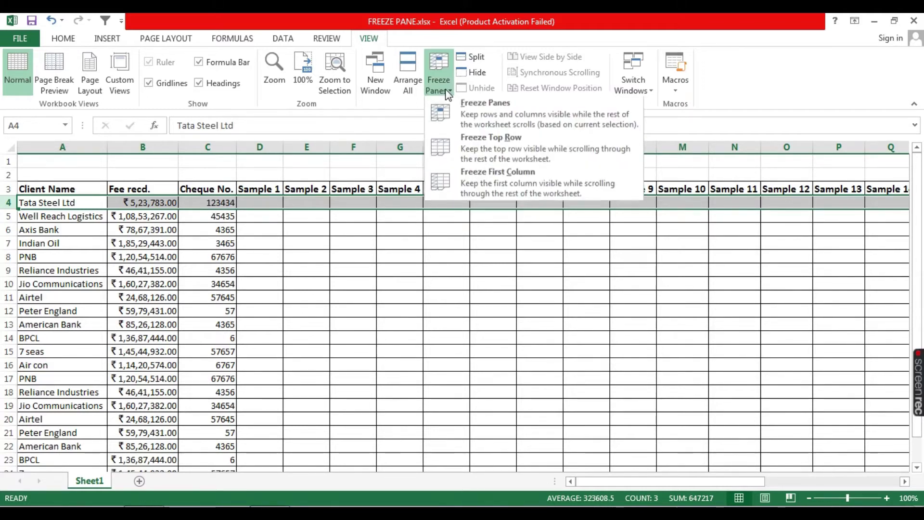
pyautogui.click(465, 111)
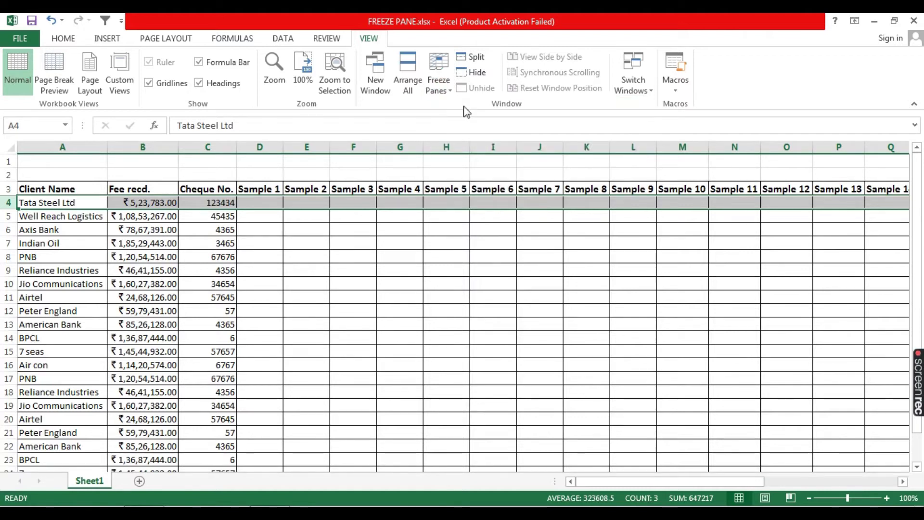
pyautogui.click(65, 216)
pyautogui.scroll(-3, 72, 271)
pyautogui.scroll(-1, 76, 277)
pyautogui.scroll(-1, 76, 277)
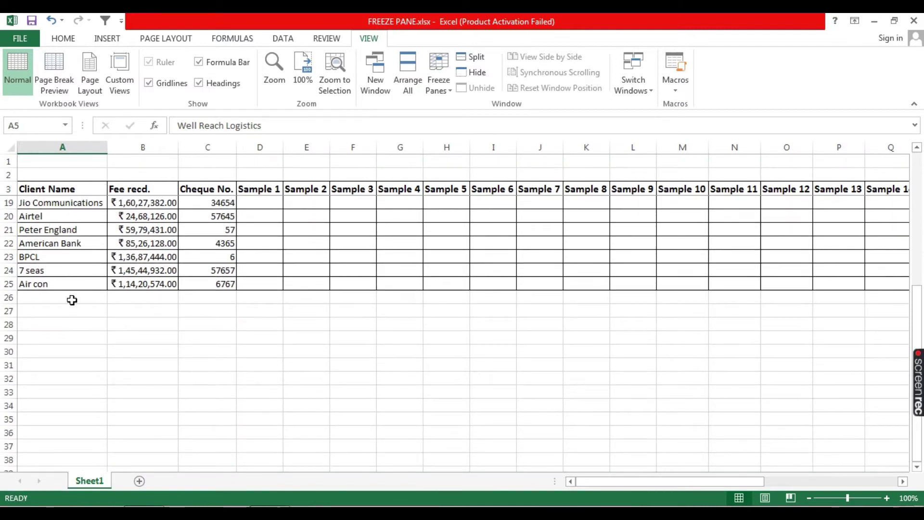
pyautogui.scroll(5, 153, 329)
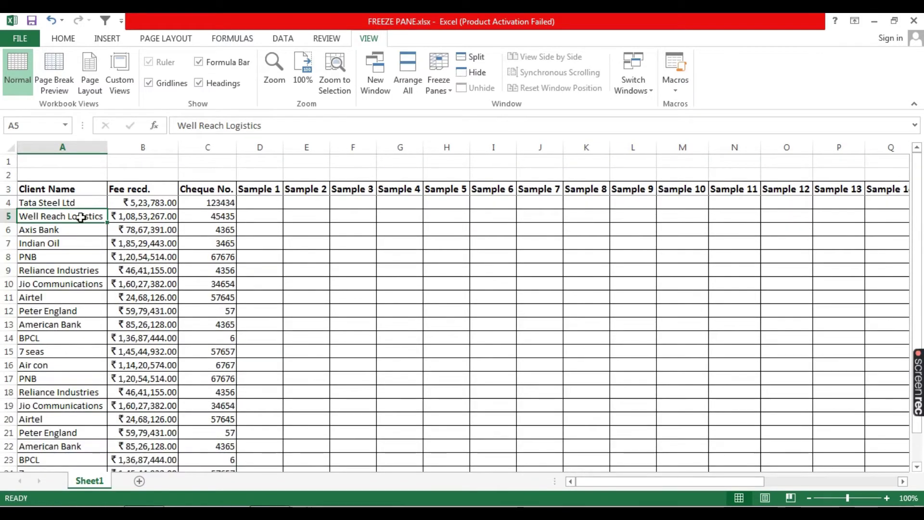
pyautogui.click(52, 191)
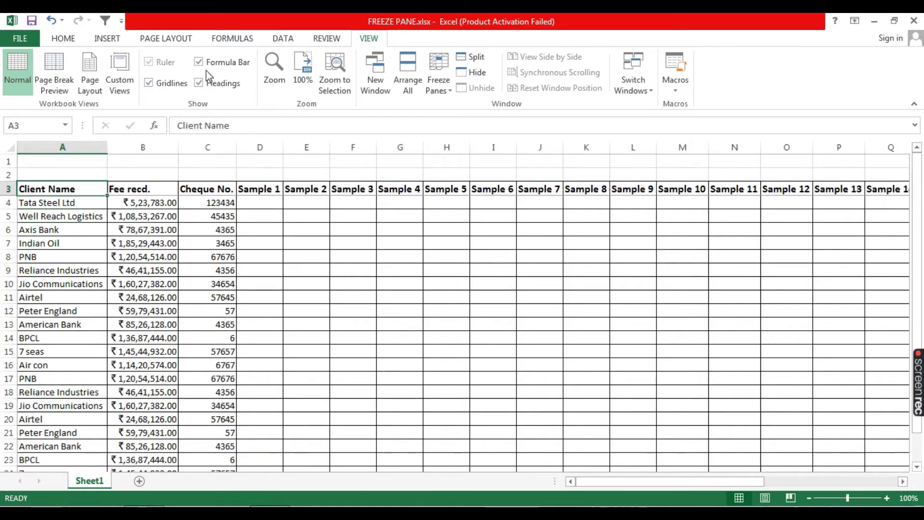
# Step: Unfreeze the panes, then scroll and select cells C11, B9 and D4
pyautogui.click(432, 92)
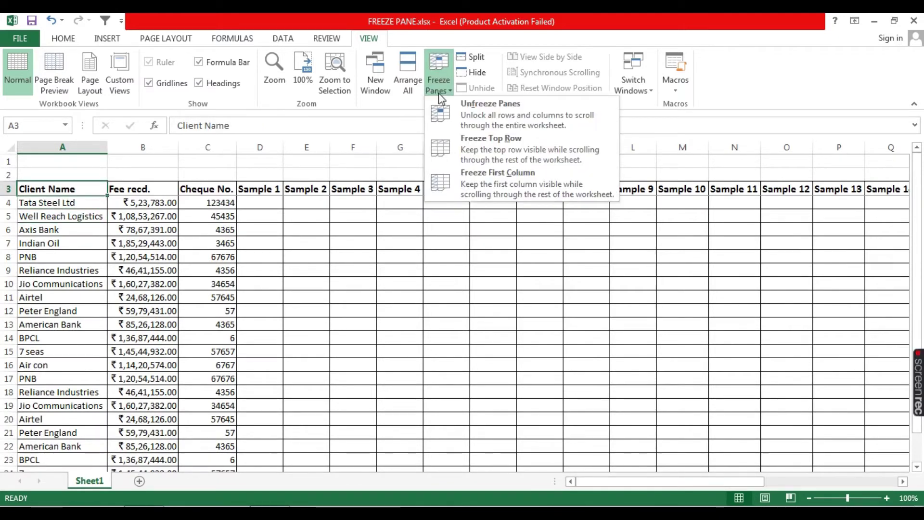
pyautogui.click(487, 119)
pyautogui.click(186, 296)
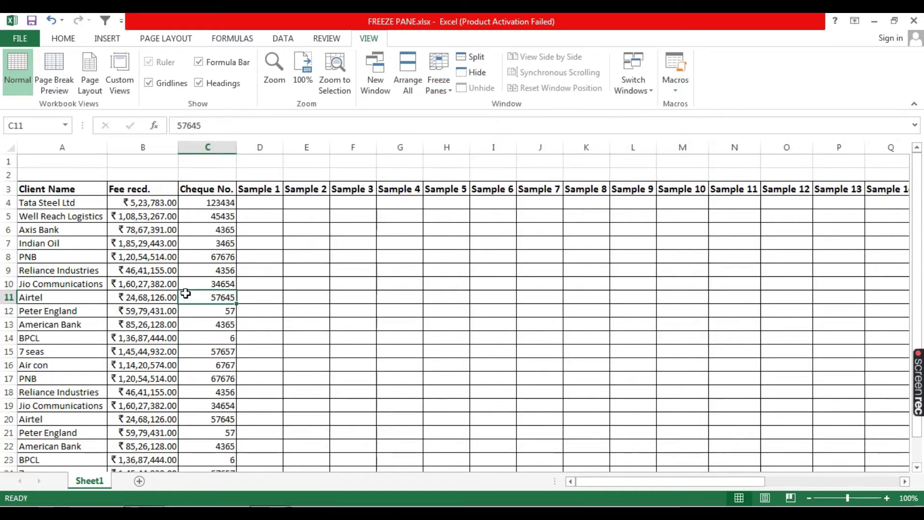
pyautogui.scroll(-3, 186, 290)
pyautogui.scroll(3, 187, 289)
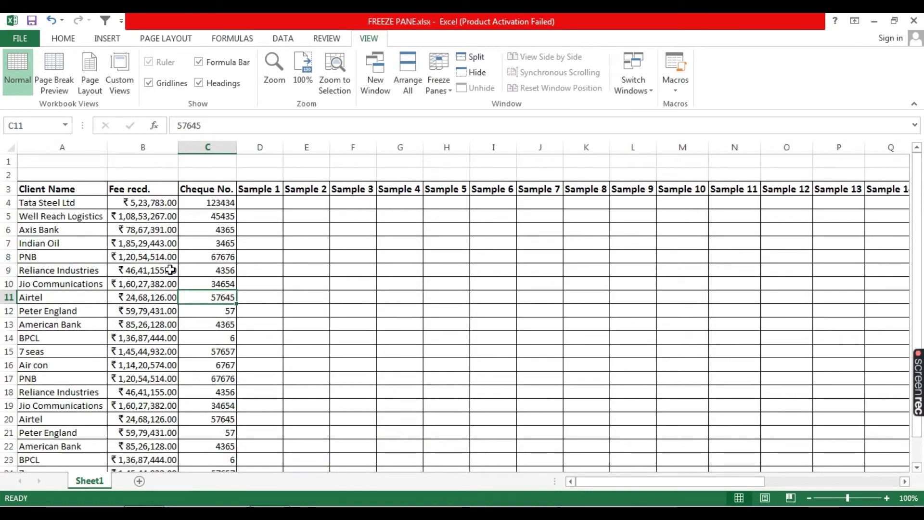
pyautogui.click(175, 270)
pyautogui.click(254, 208)
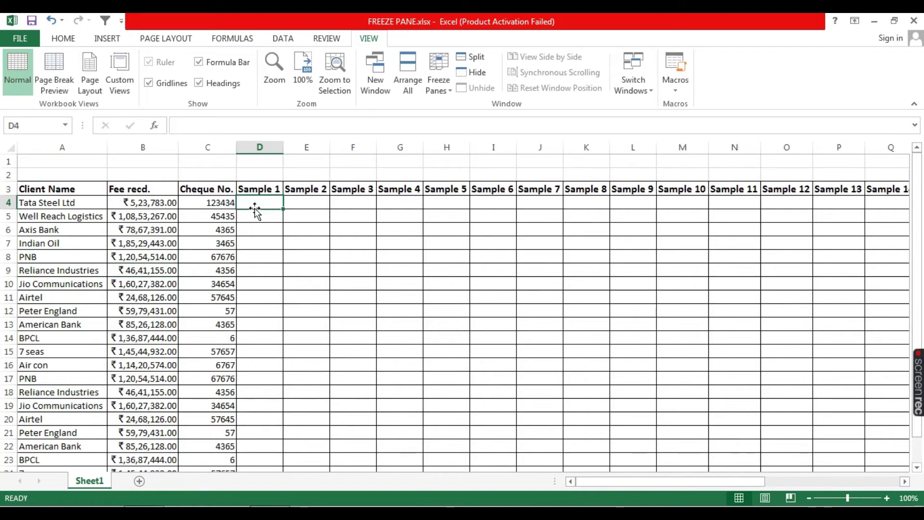
pyautogui.press('Right')
pyautogui.press('Right')
pyautogui.press('Right')
pyautogui.press('Right')
pyautogui.press('Right')
pyautogui.press('Right')
pyautogui.press('Right')
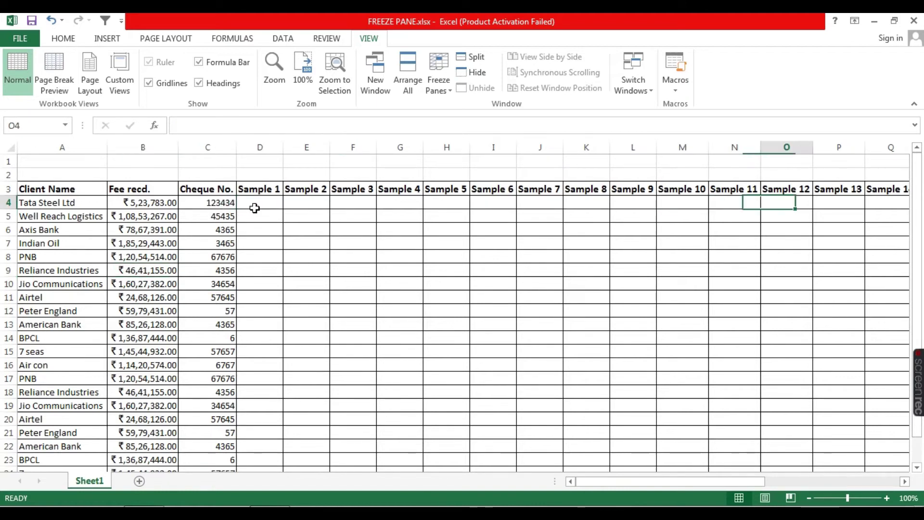
pyautogui.press('Right')
pyautogui.press('Right')
pyautogui.press('Right')
pyautogui.press('Right')
pyautogui.press('Right')
pyautogui.press('Right')
pyautogui.press('Right')
pyautogui.press('Right')
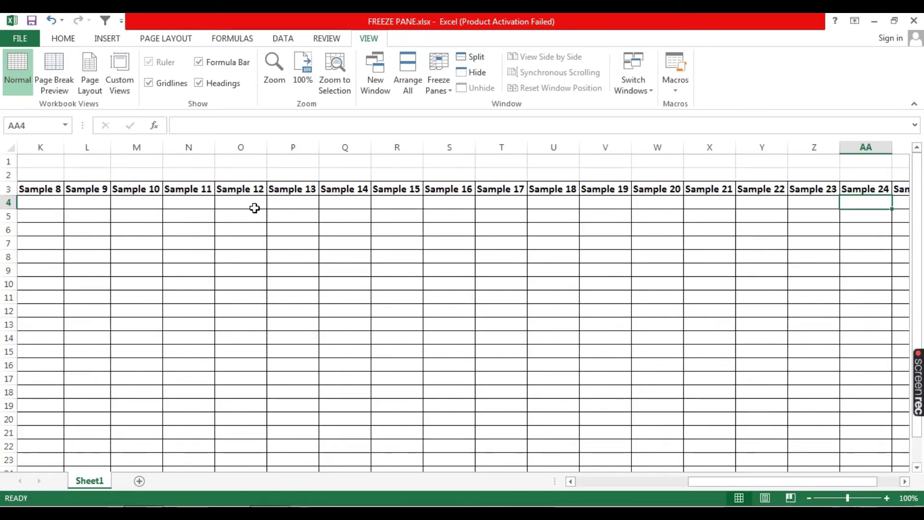
pyautogui.press('Left')
pyautogui.press('Left')
pyautogui.press('Left')
pyautogui.press('Left')
pyautogui.press('Left')
pyautogui.press('Left')
pyautogui.press('Left')
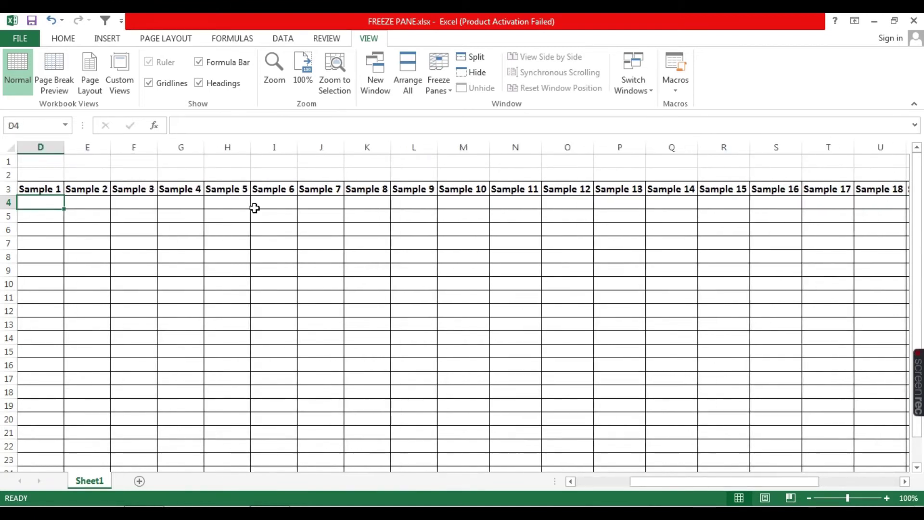
pyautogui.press('Left')
pyautogui.press('Left')
pyautogui.press('Left')
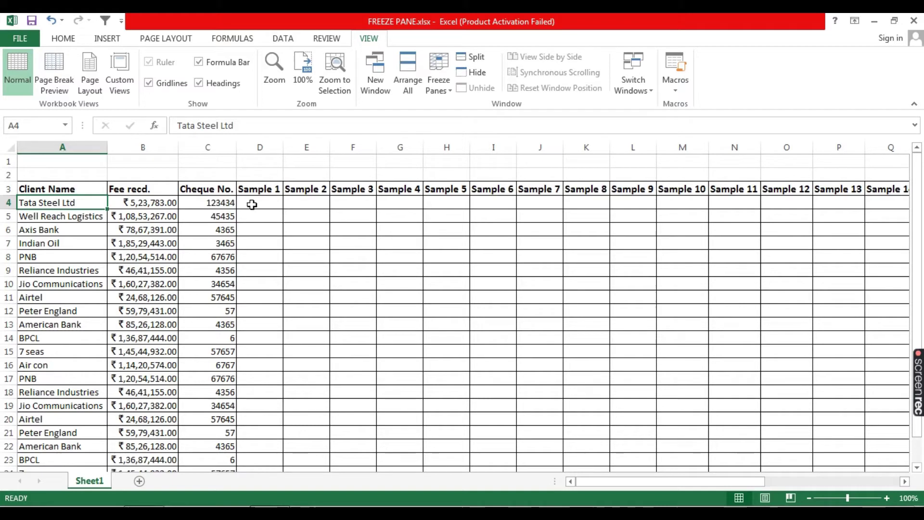
pyautogui.click(252, 203)
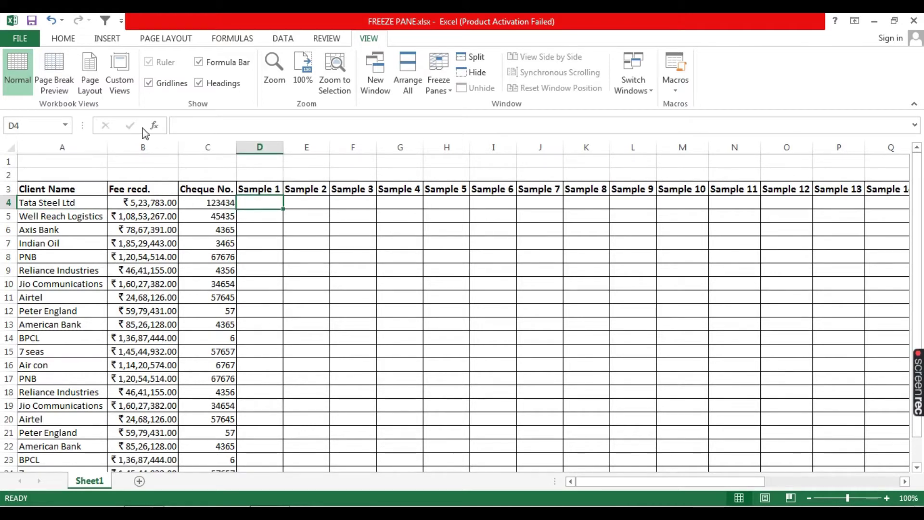
pyautogui.click(63, 38)
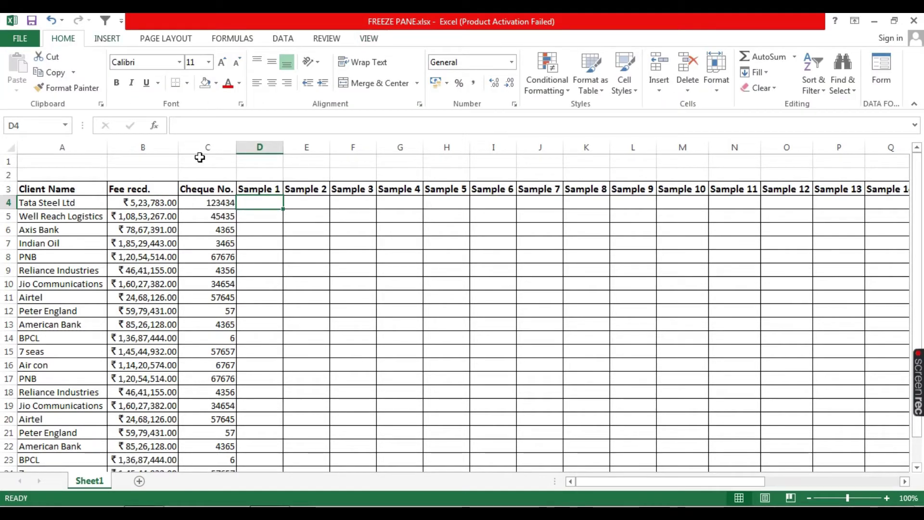
pyautogui.click(189, 206)
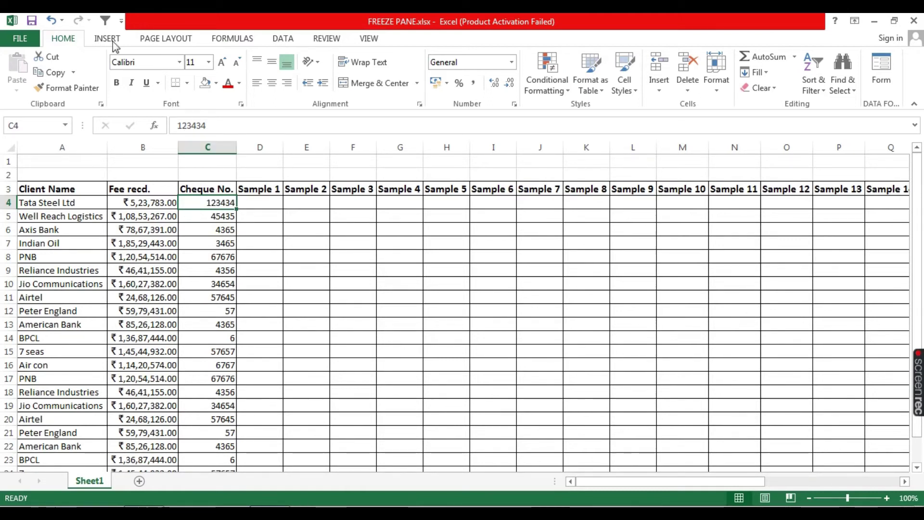
# Step: Apply yellow fill to C4 holding cheque 123434 and reselect it
pyautogui.click(216, 84)
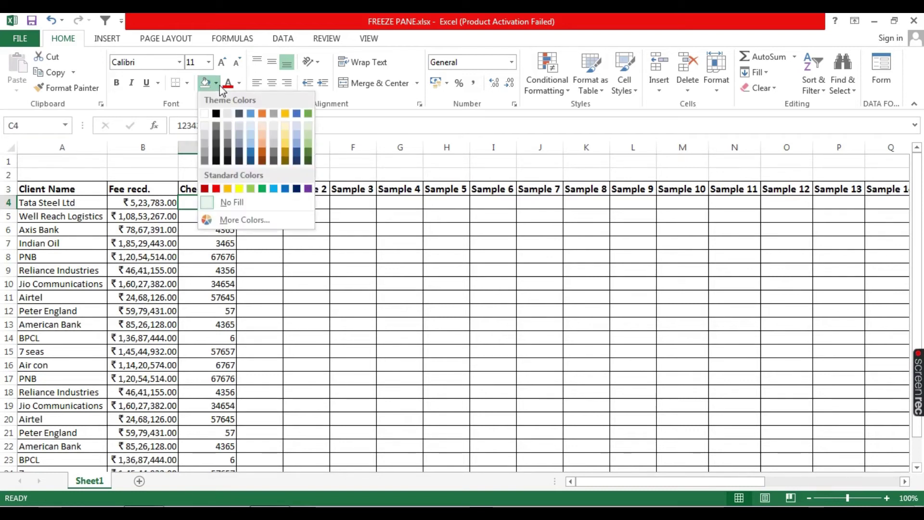
pyautogui.click(238, 189)
pyautogui.click(214, 225)
pyautogui.click(212, 203)
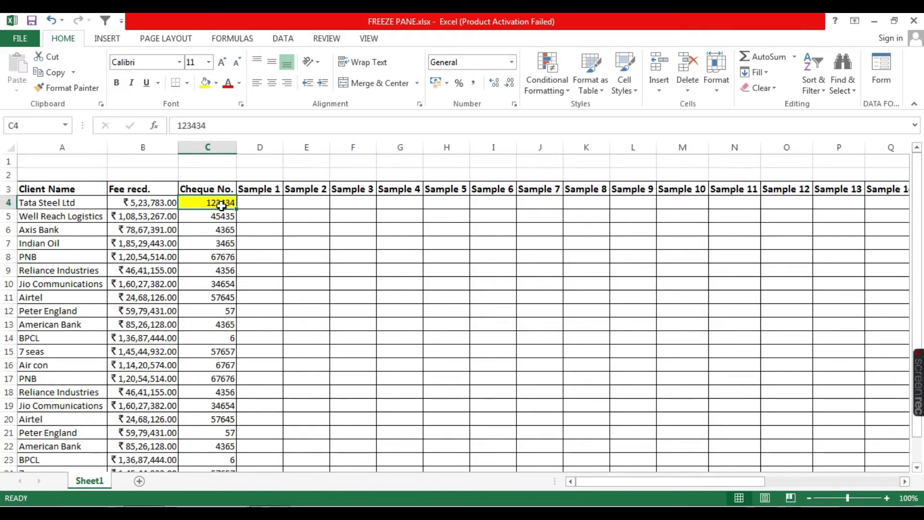
# Step: Select B3, columns A and B, then C4 as the freeze point
pyautogui.click(142, 193)
pyautogui.click(60, 150)
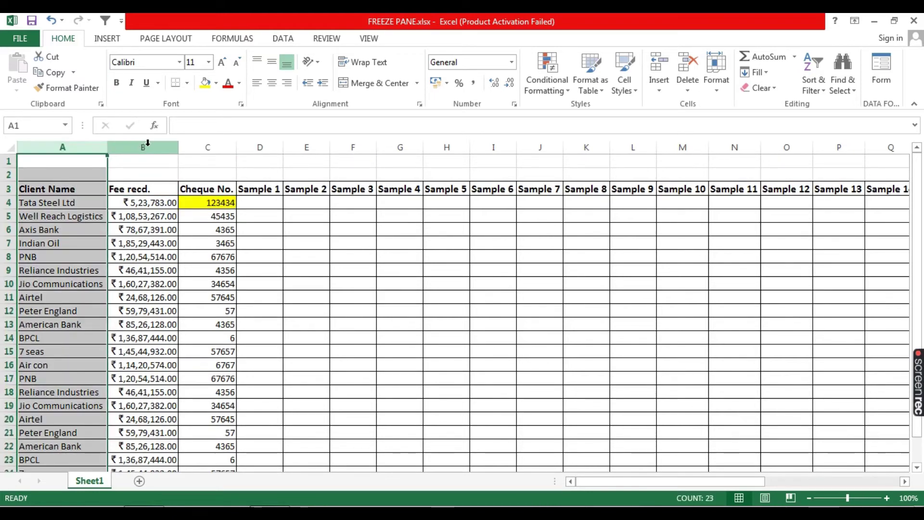
pyautogui.click(143, 147)
pyautogui.click(205, 204)
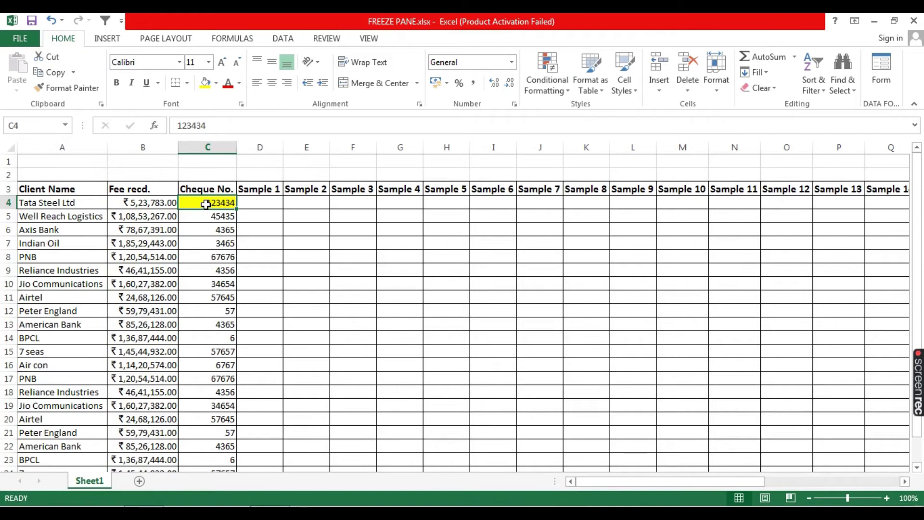
# Step: Freeze panes at C4 from the View tab
pyautogui.click(369, 38)
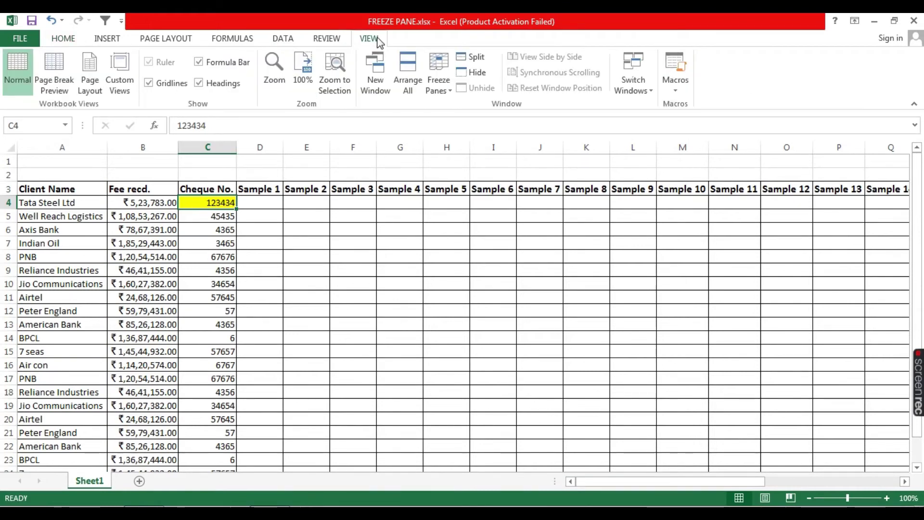
pyautogui.click(432, 82)
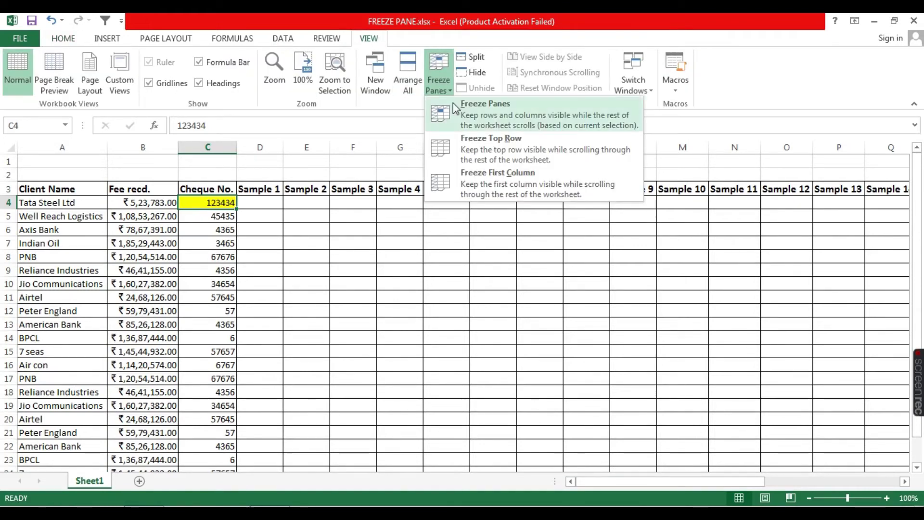
pyautogui.click(463, 103)
# Step: Scroll and arrow along row 4 to confirm rows 1–3 and columns A–B stay fixed
pyautogui.click(215, 244)
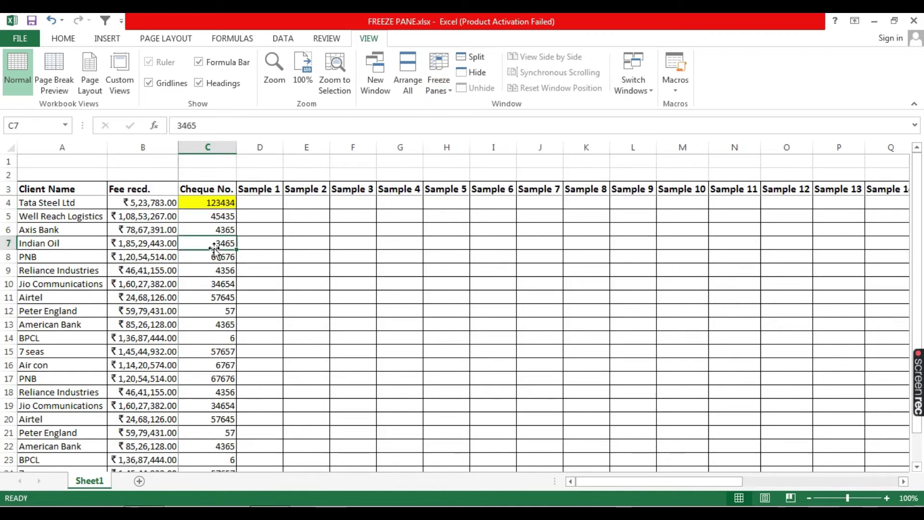
pyautogui.scroll(-3, 215, 247)
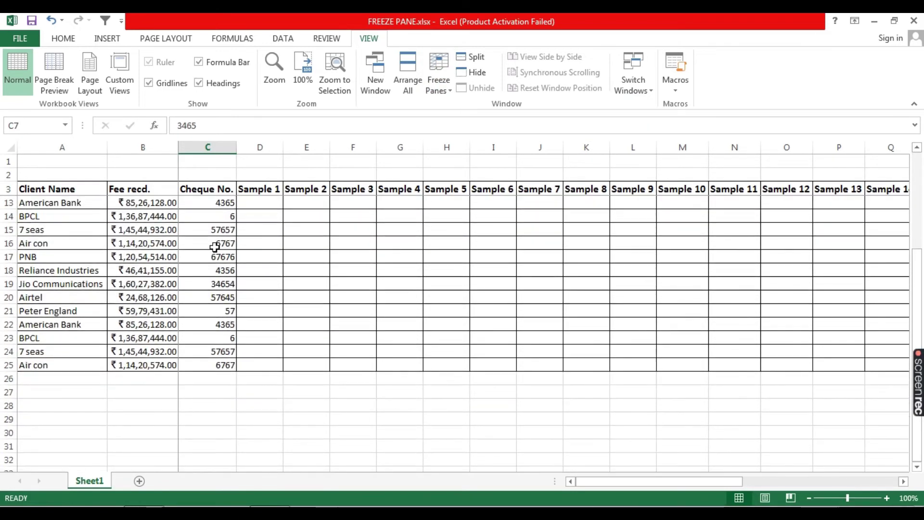
pyautogui.scroll(-1, 214, 247)
pyautogui.scroll(-2, 215, 246)
pyautogui.scroll(6, 215, 243)
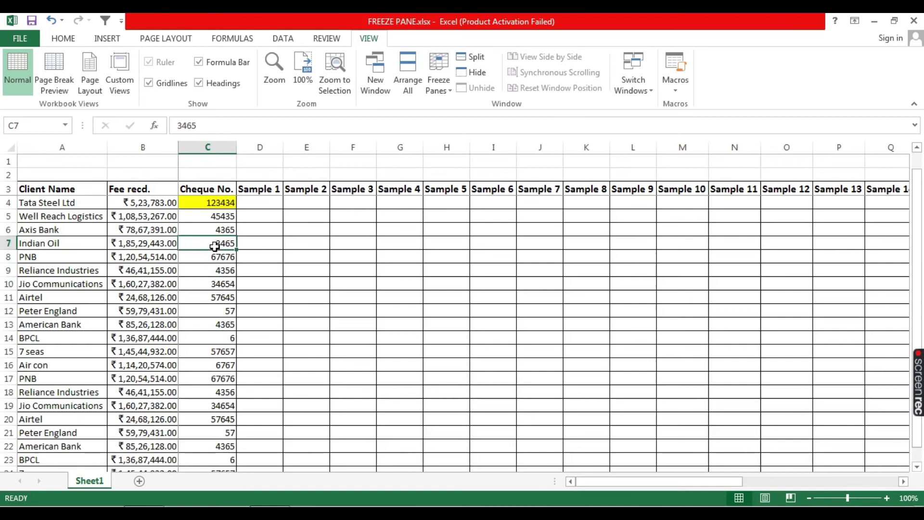
pyautogui.click(218, 206)
pyautogui.press('Right')
pyautogui.press('Right')
pyautogui.press('Right')
pyautogui.press('Right')
pyautogui.press('Right')
pyautogui.press('Right')
pyautogui.press('Right')
pyautogui.press('Right')
pyautogui.press('Right')
pyautogui.press('Right')
pyautogui.press('Left')
pyautogui.press('Left')
pyautogui.press('Left')
pyautogui.press('Left')
pyautogui.press('Left')
pyautogui.press('Left')
pyautogui.press('Left')
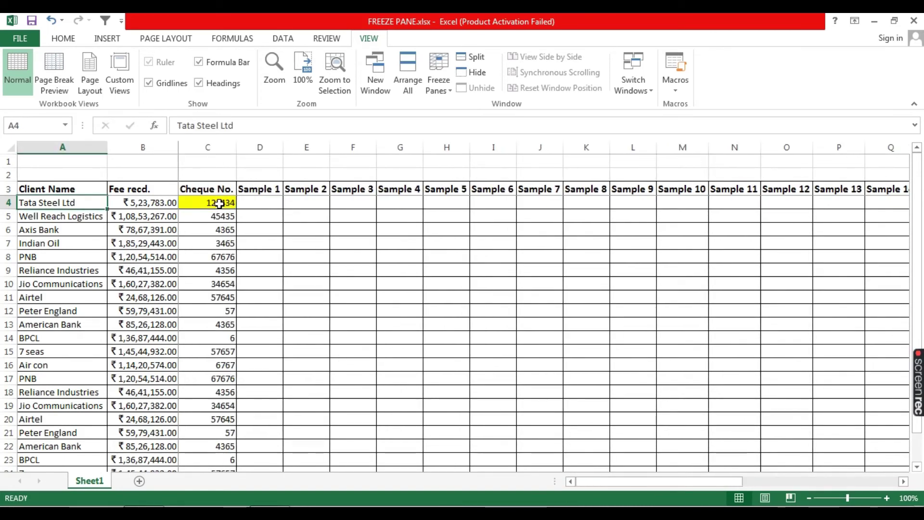
# Step: Unfreeze the C4 panes and select cell D4 under Sample 1
pyautogui.click(220, 203)
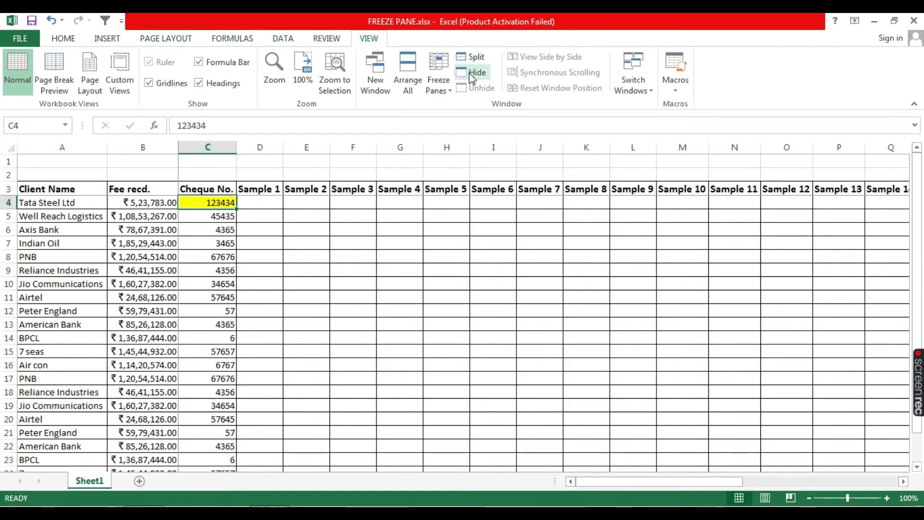
pyautogui.click(439, 82)
pyautogui.click(459, 112)
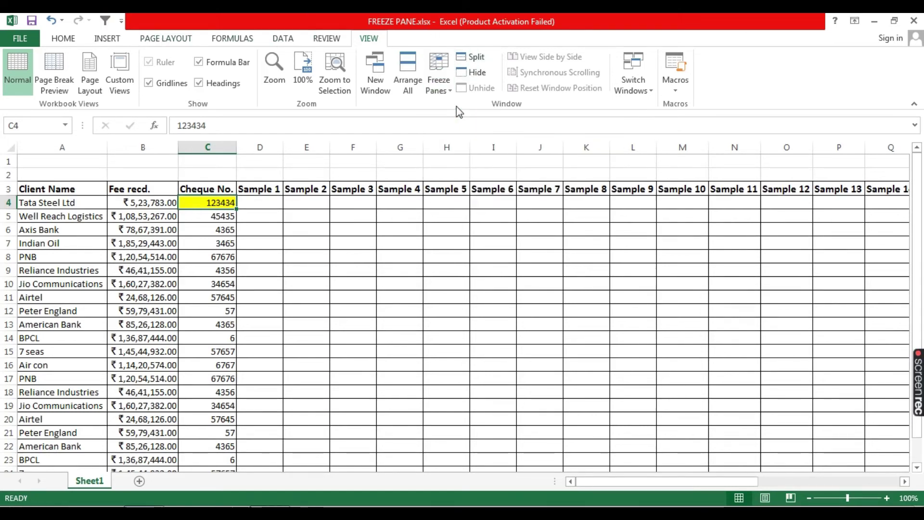
pyautogui.click(258, 230)
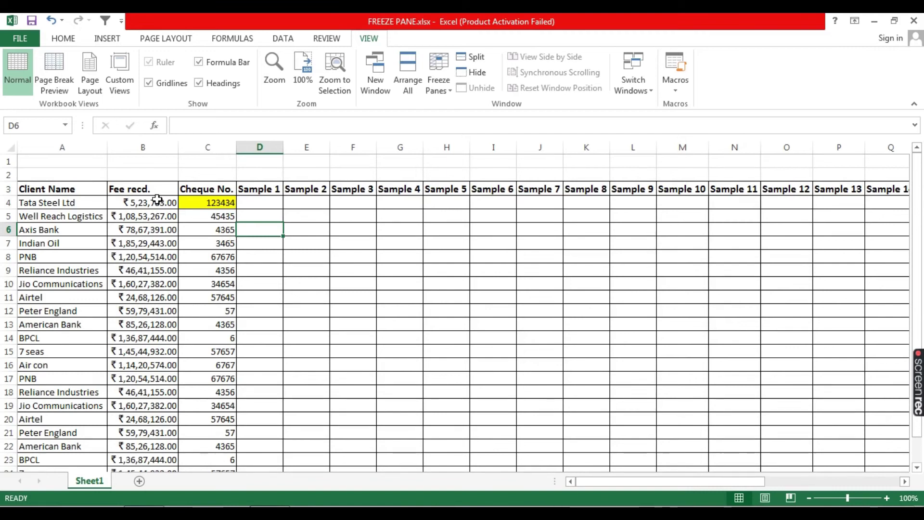
pyautogui.click(251, 204)
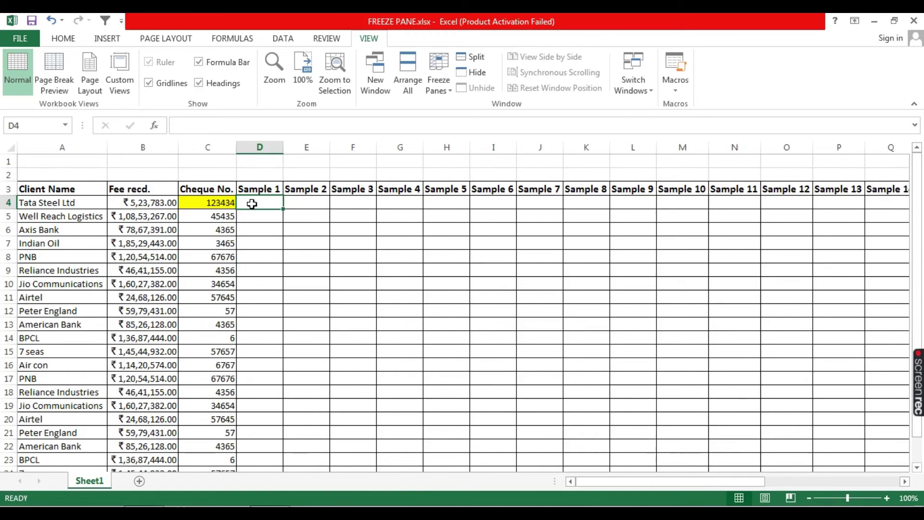
# Step: Give D4 in Tata Steel Ltd's Sample 1 column a green fill
pyautogui.click(63, 39)
pyautogui.click(217, 83)
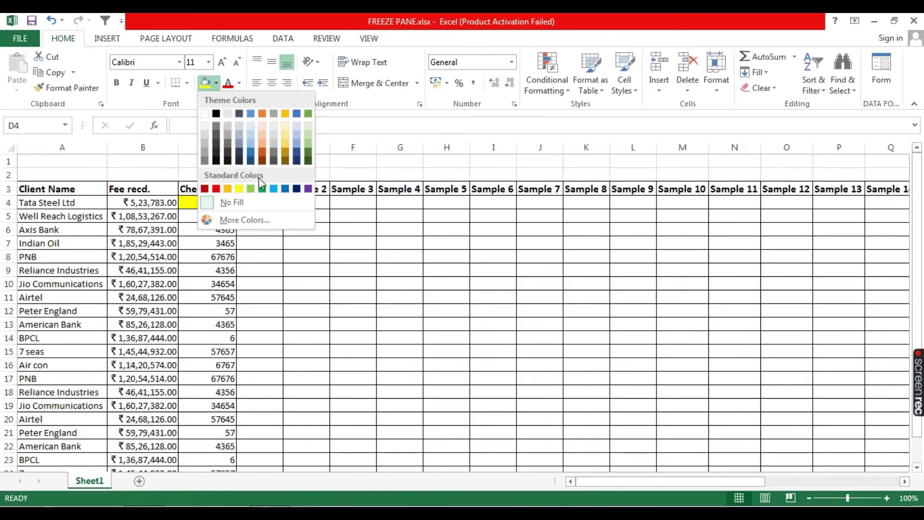
pyautogui.click(250, 189)
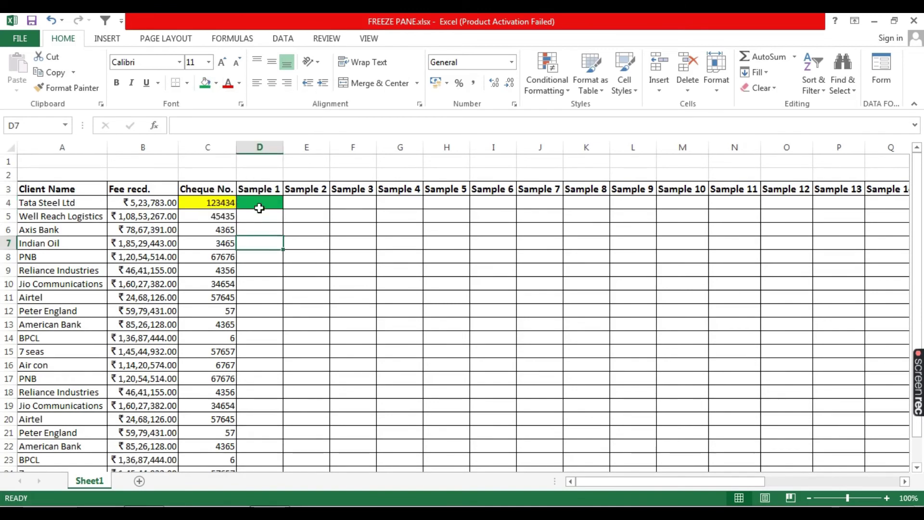
pyautogui.click(257, 202)
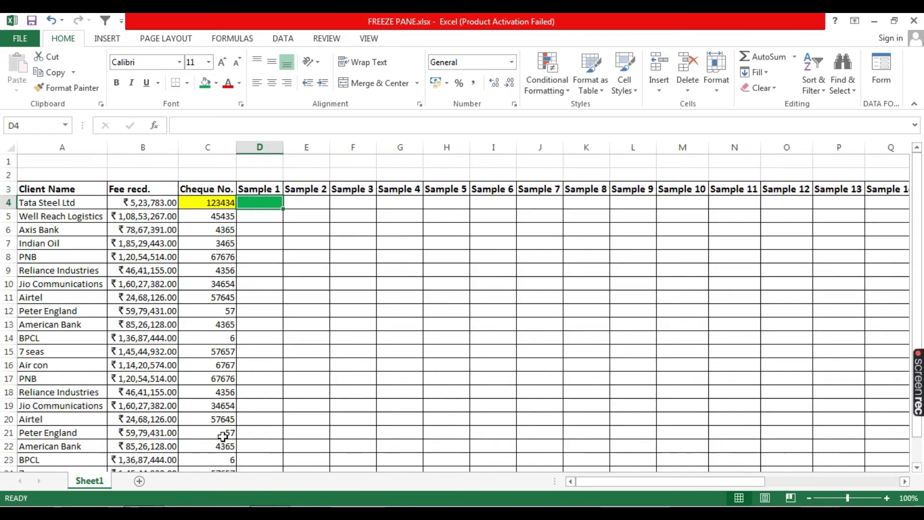
# Step: Freeze panes at D4 from the View tab
pyautogui.click(368, 38)
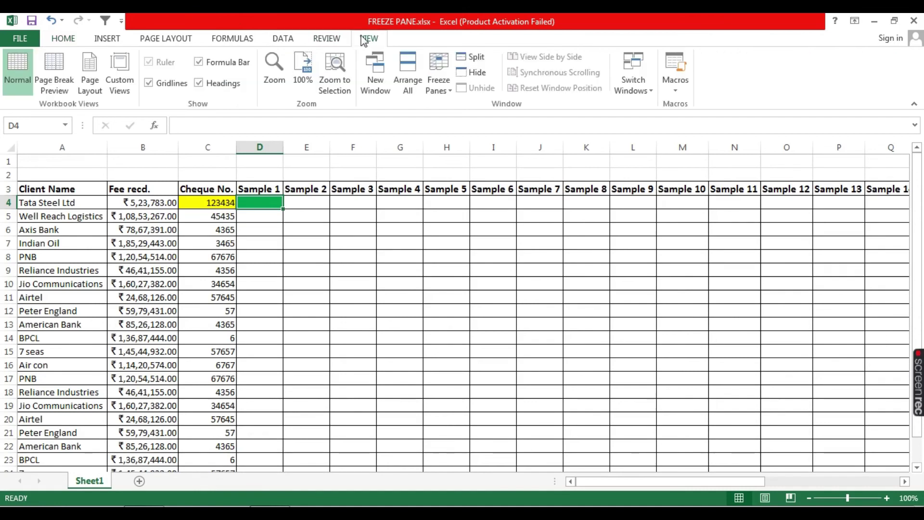
pyautogui.click(447, 75)
pyautogui.click(485, 104)
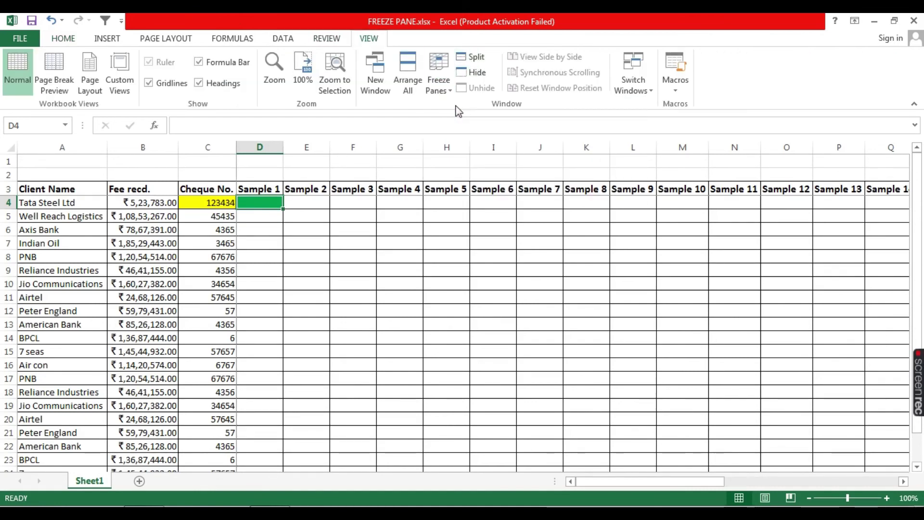
# Step: Scroll and arrow along row 4 to verify columns A–C stay fixed, ending on D5
pyautogui.click(277, 308)
pyautogui.scroll(-4, 260, 259)
pyautogui.scroll(-1, 260, 259)
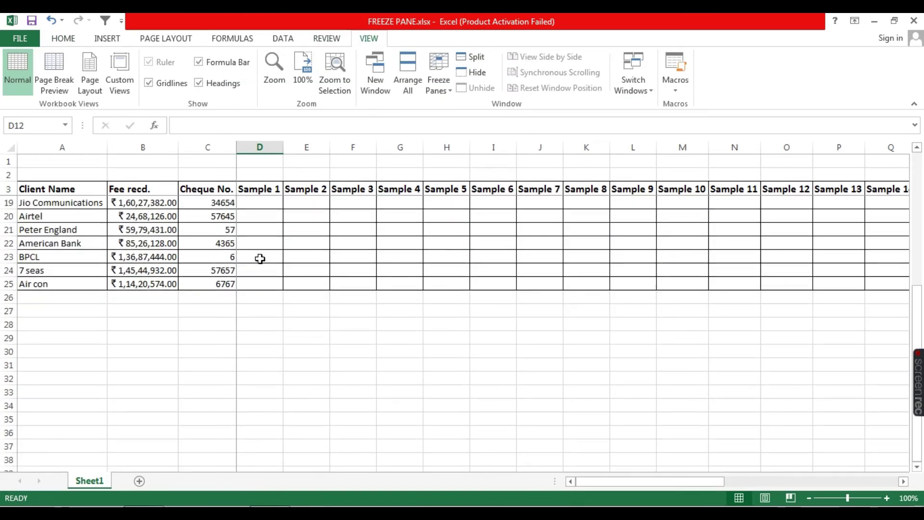
pyautogui.scroll(2, 260, 259)
pyautogui.scroll(3, 269, 253)
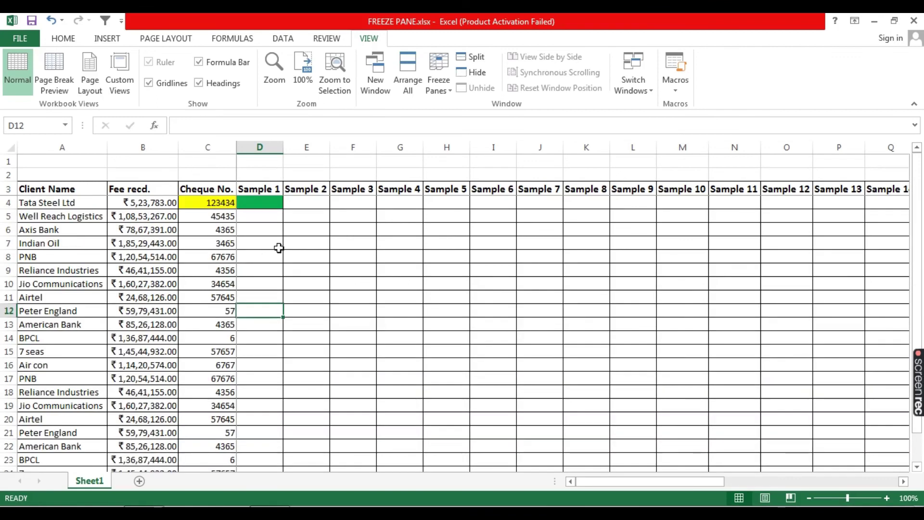
pyautogui.click(273, 200)
pyautogui.press('Right')
pyautogui.press('Right')
pyautogui.press('Right')
pyautogui.press('Right')
pyautogui.press('Right')
pyautogui.press('Right')
pyautogui.press('Right')
pyautogui.press('Right')
pyautogui.press('Right')
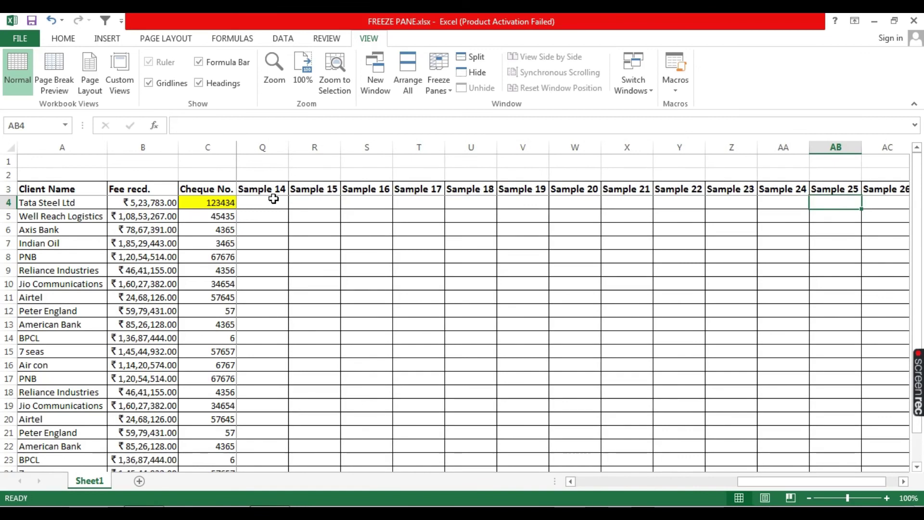
pyautogui.press('Left')
pyautogui.press('Left')
pyautogui.press('Left')
pyautogui.press('Left')
pyautogui.press('Left')
pyautogui.press('Left')
pyautogui.press('Left')
pyautogui.press('Left')
pyautogui.press('Left')
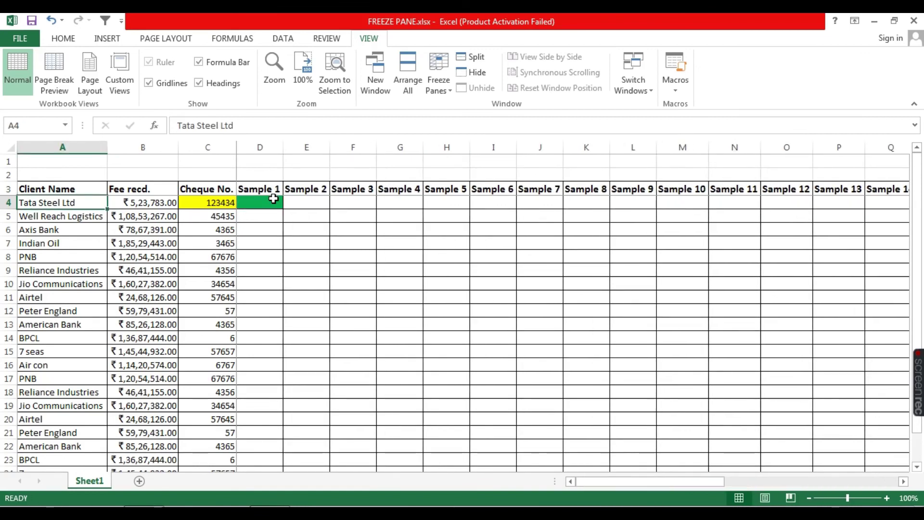
pyautogui.click(274, 200)
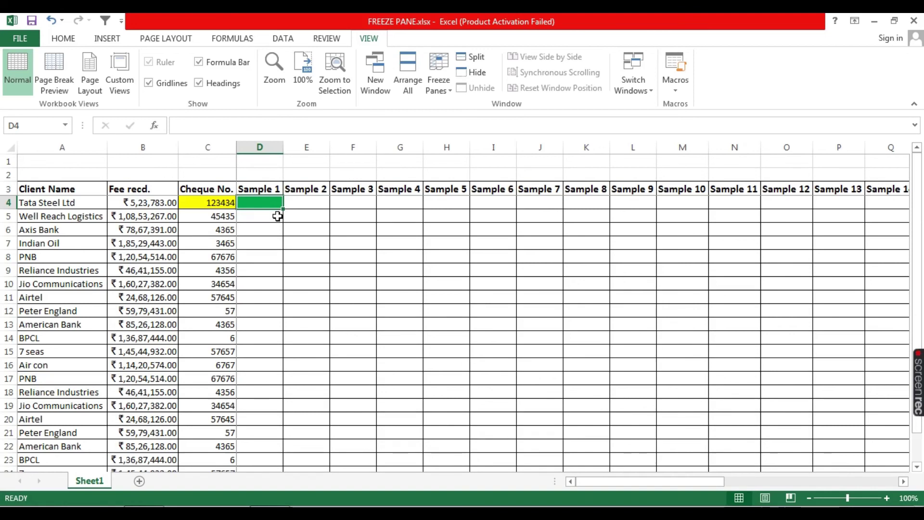
pyautogui.click(278, 216)
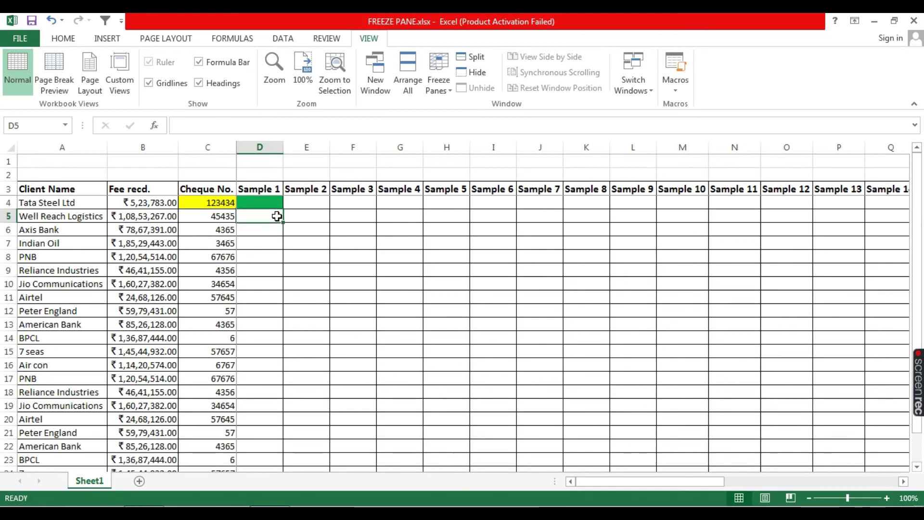